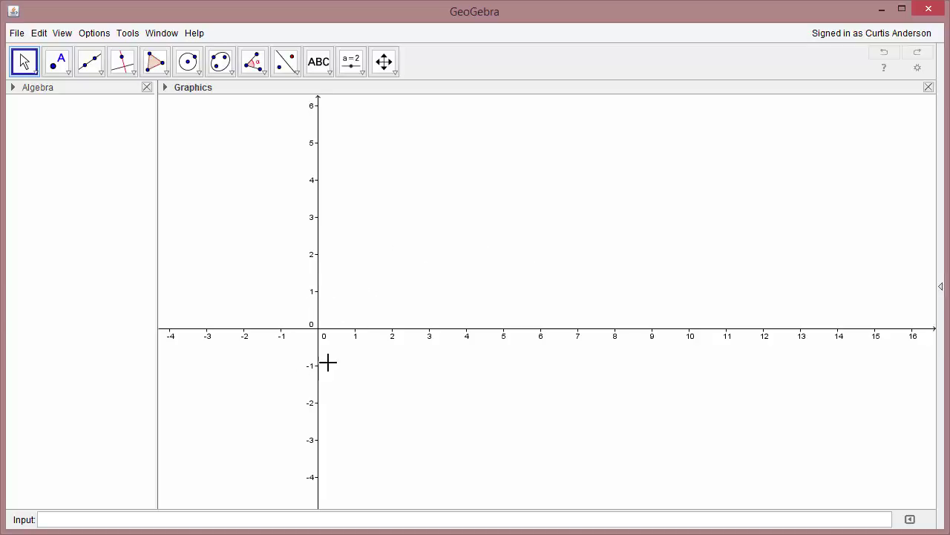
Shift the coordinate plane so the origin sits near the centre of the Graphics view, and show the grid
click(383, 65)
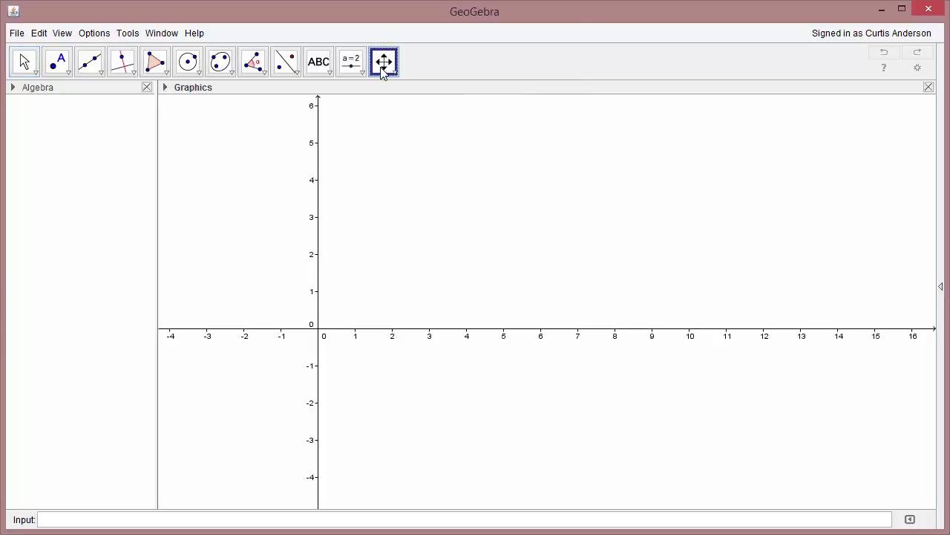
drag(365, 246, 536, 217)
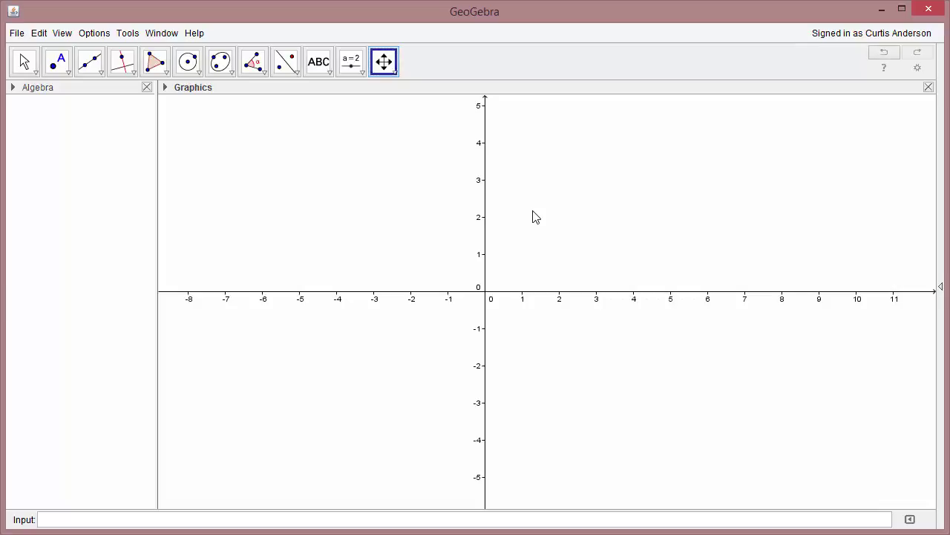
click(166, 89)
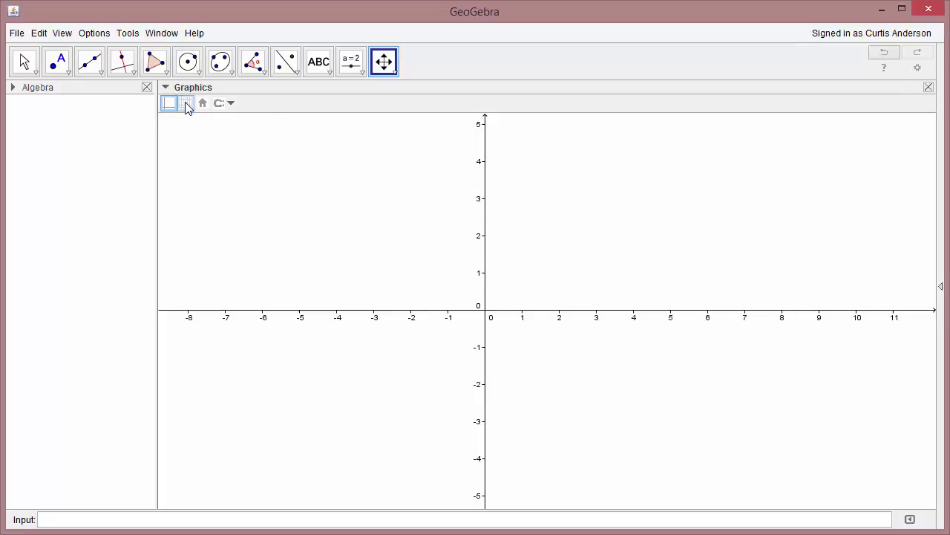
click(186, 105)
Place a free point on the grid at (-4, 3)
click(67, 72)
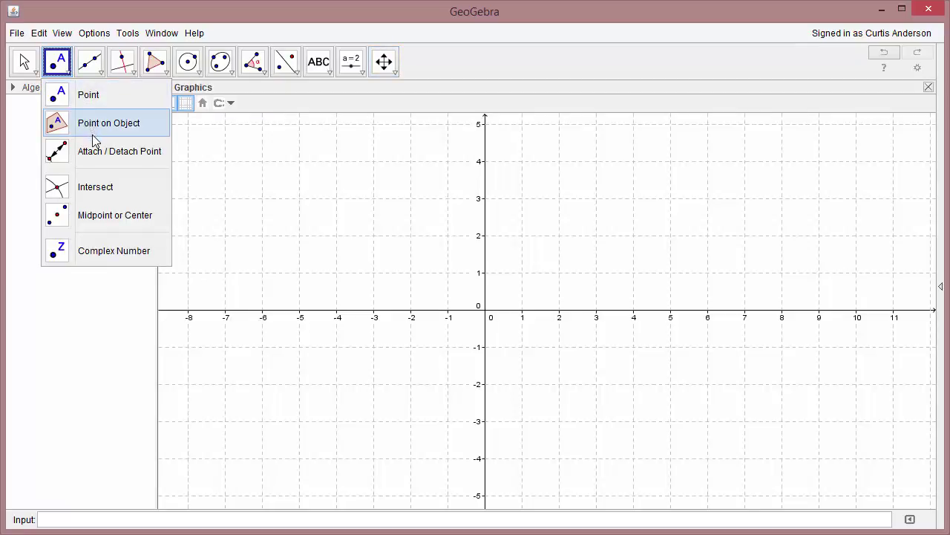
click(88, 95)
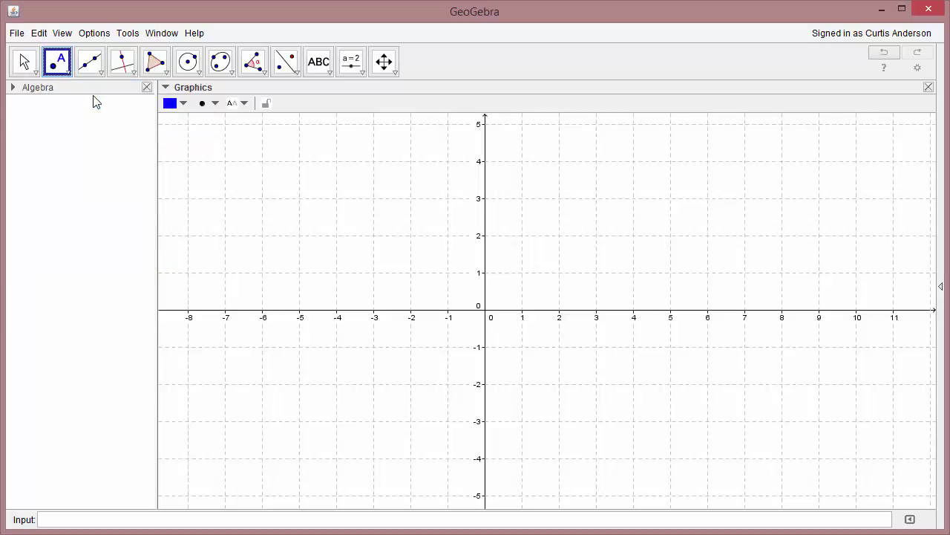
click(337, 198)
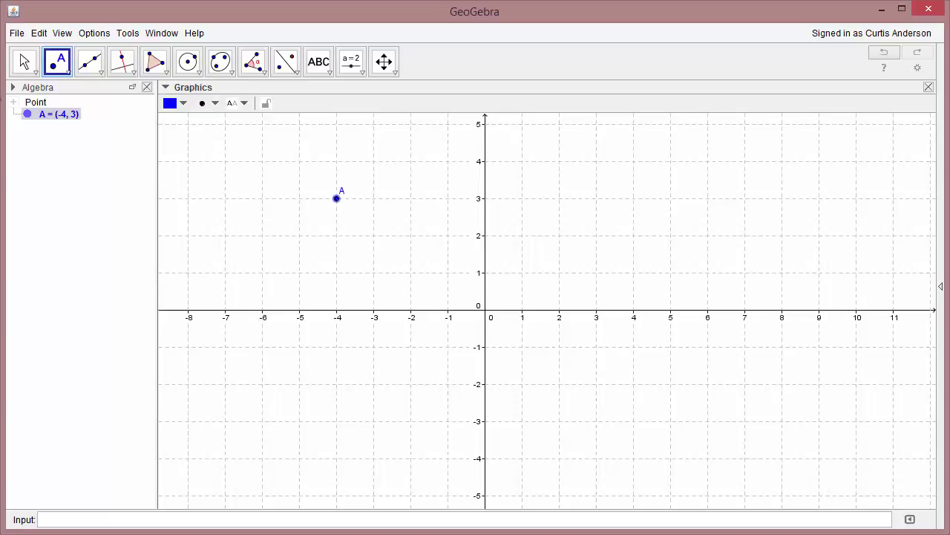
Move point A to (-3, 3) on the grid
click(24, 66)
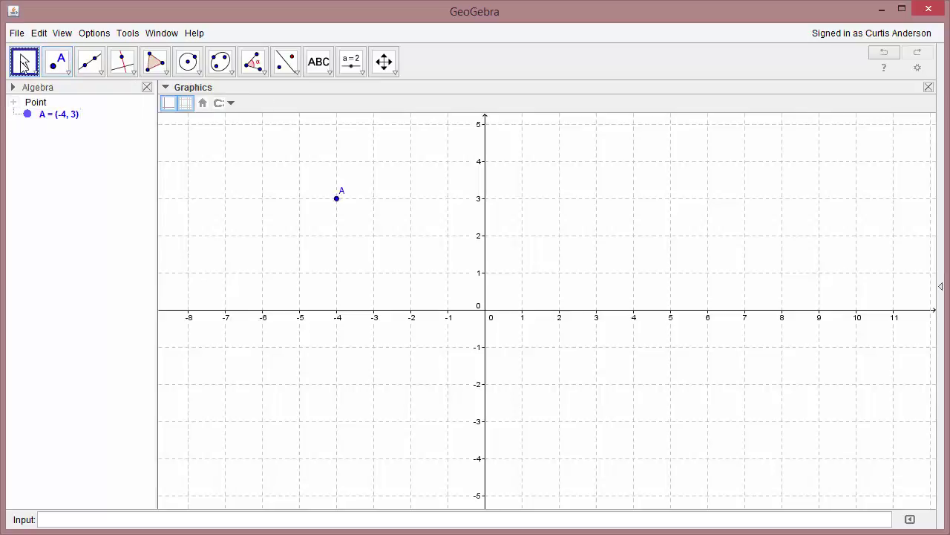
click(34, 72)
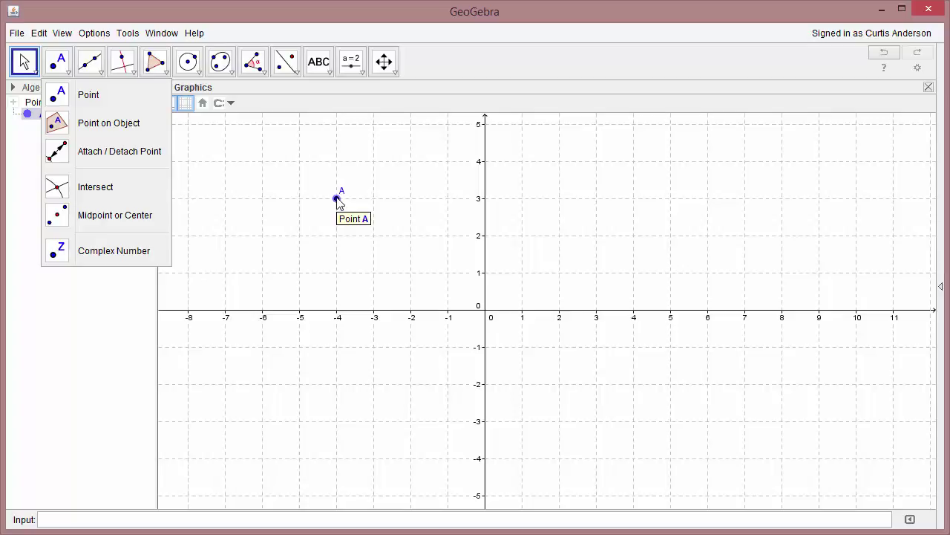
drag(336, 201, 373, 206)
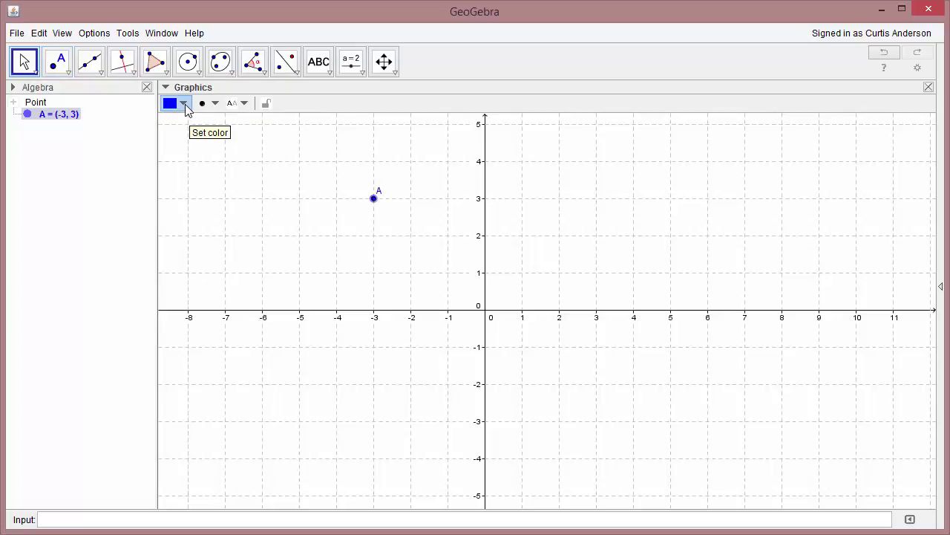
Try red and dark green on point A and set its colour back to blue
click(184, 104)
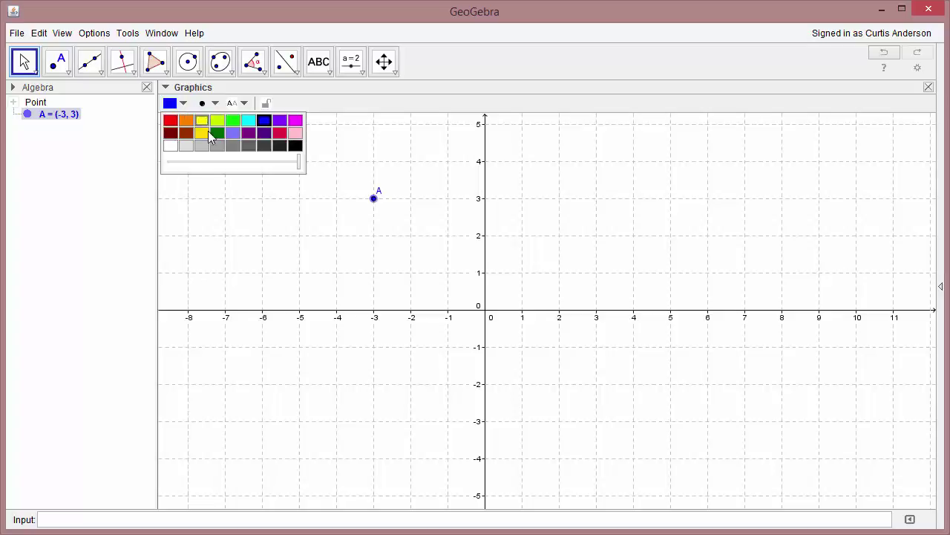
click(168, 123)
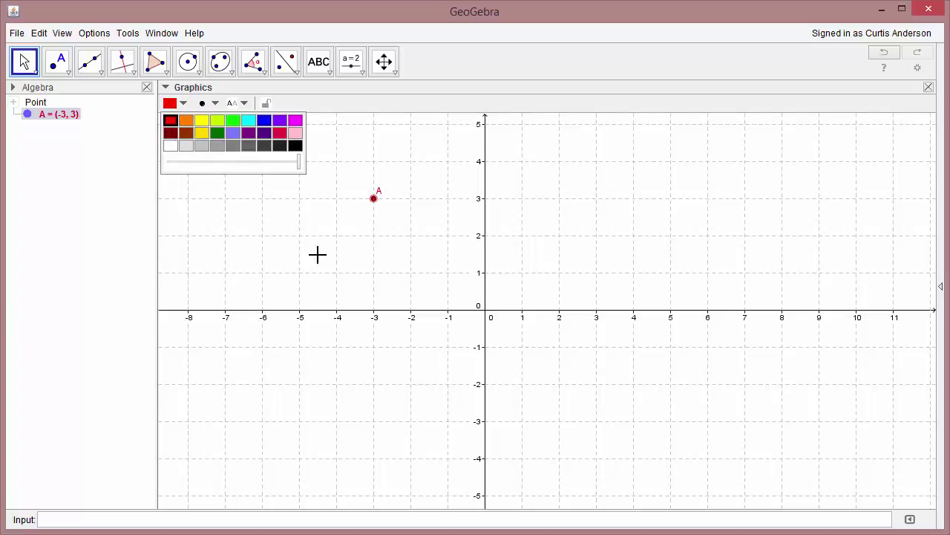
click(217, 135)
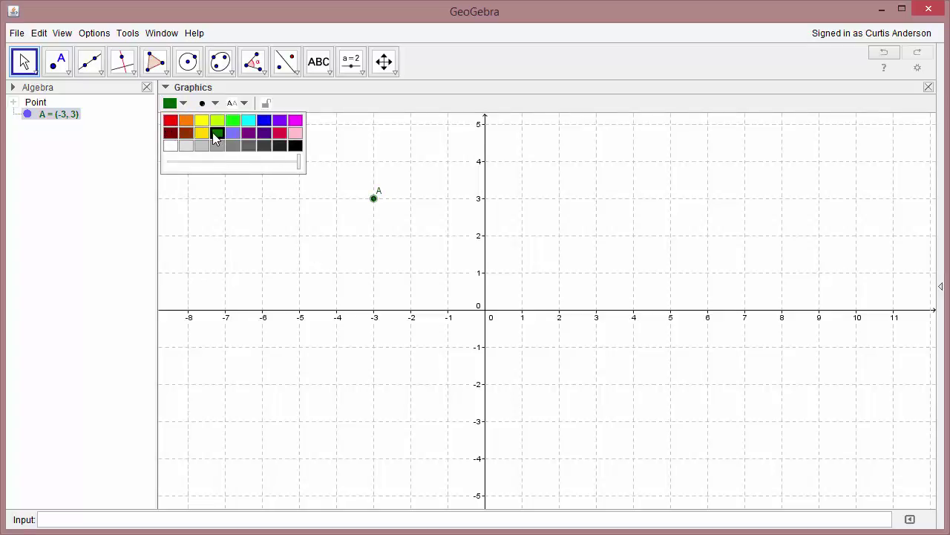
click(267, 124)
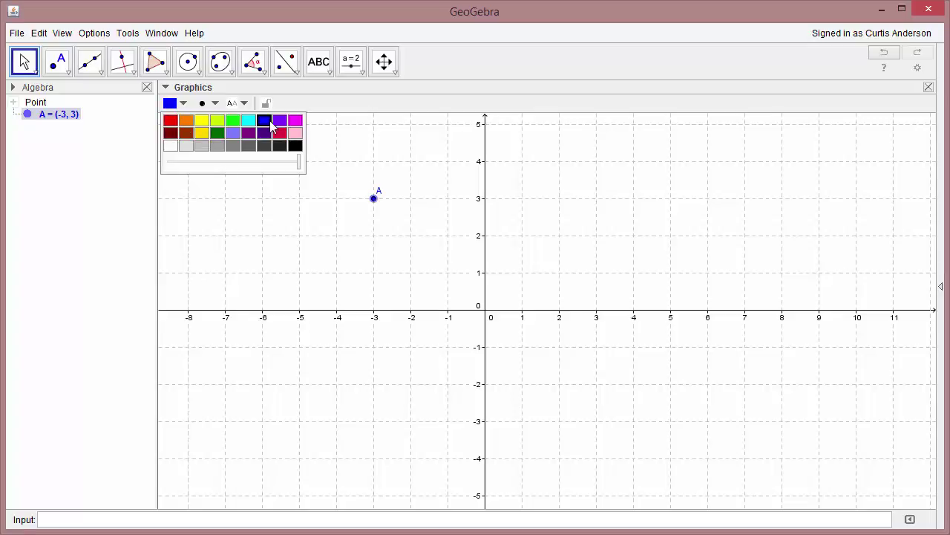
Try the cross, open-circle and plus styles and the size setting on point A, and restore the solid dot
click(216, 104)
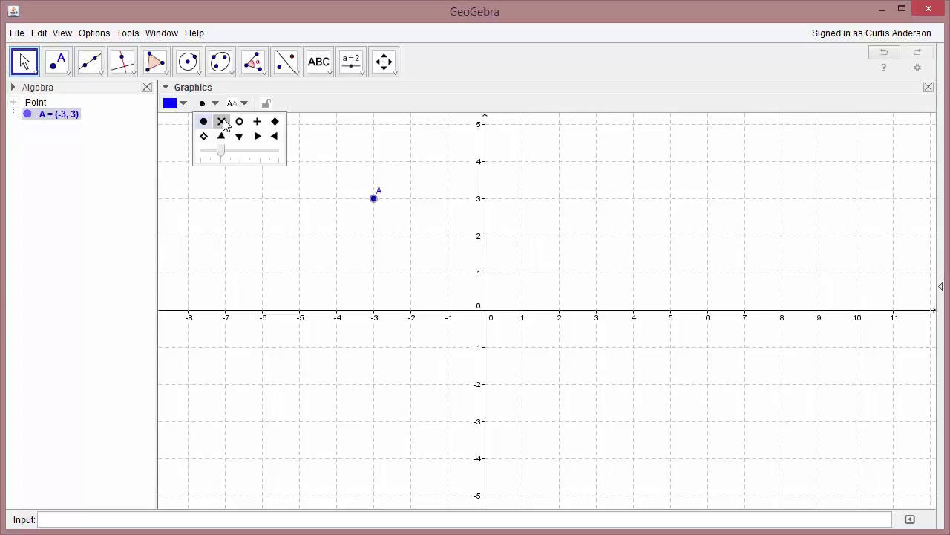
click(222, 121)
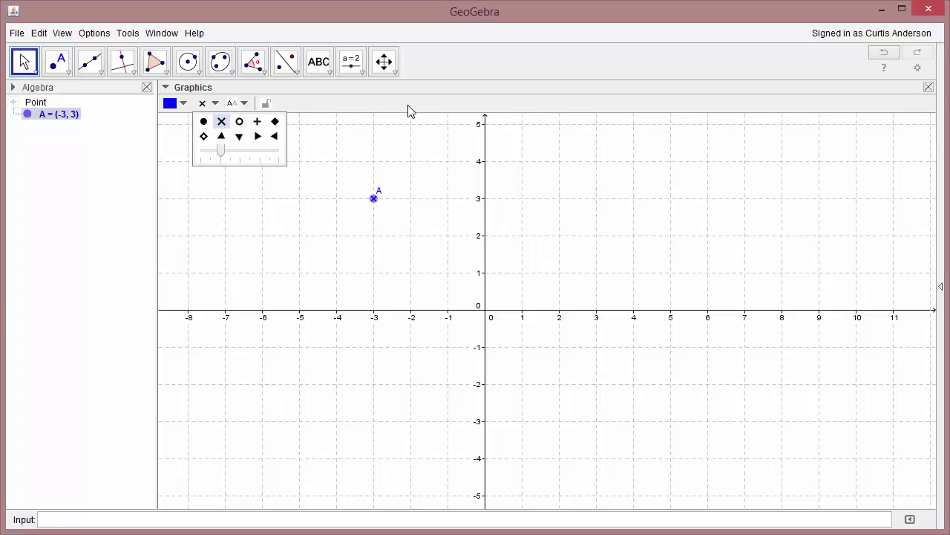
click(103, 233)
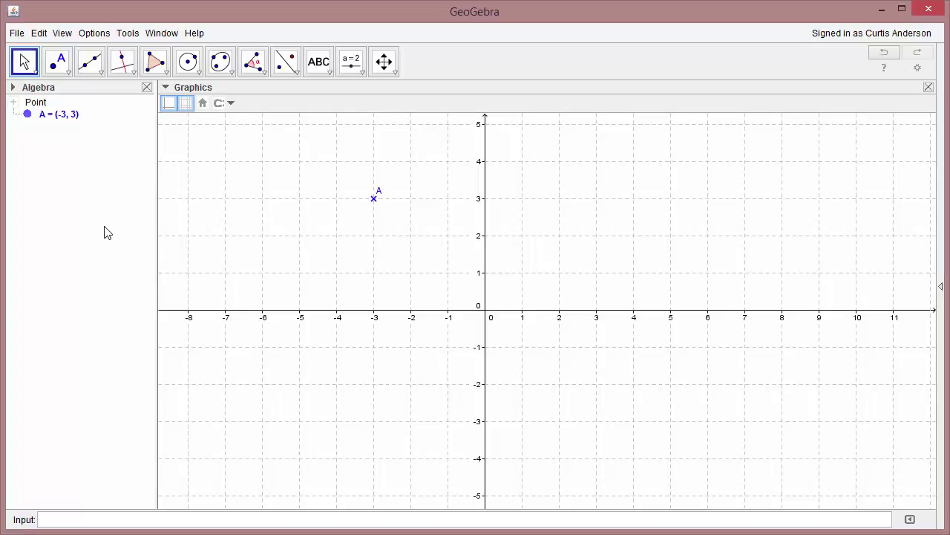
click(373, 199)
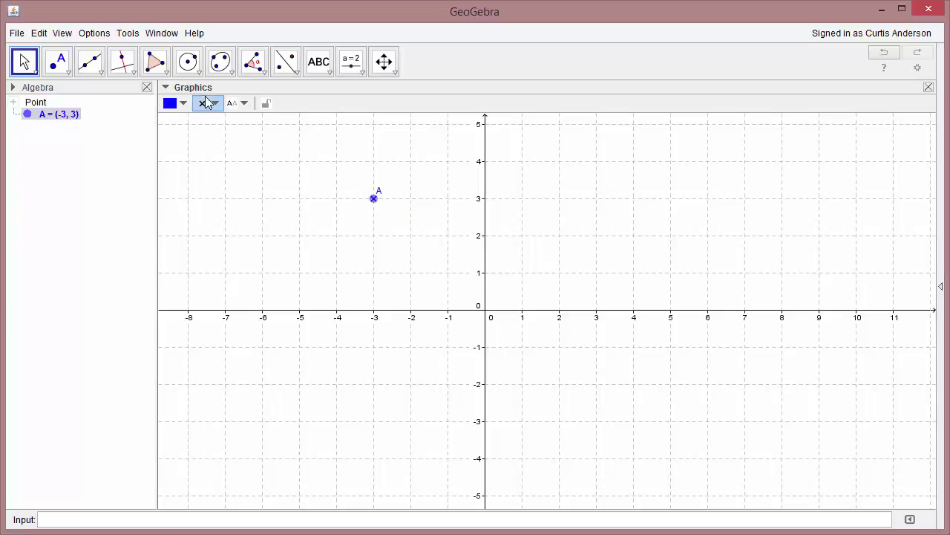
click(214, 104)
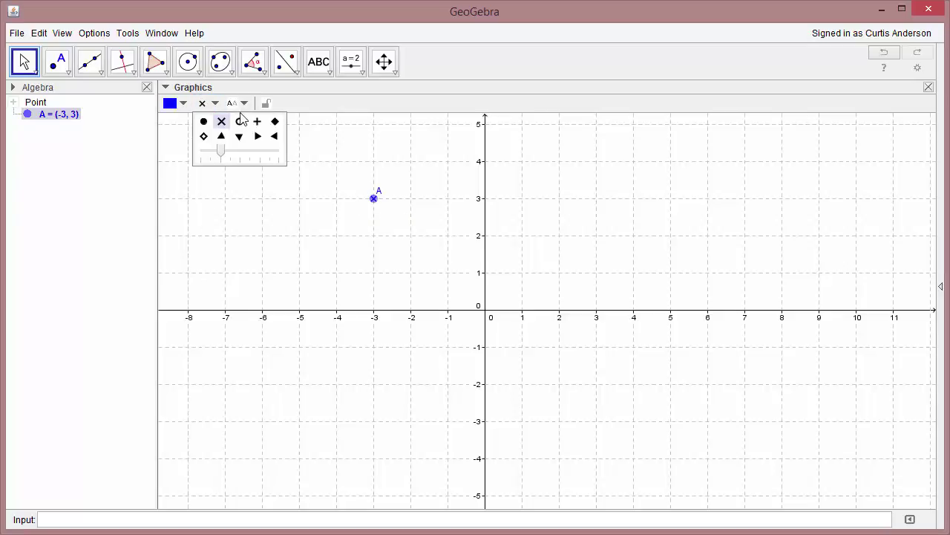
click(239, 121)
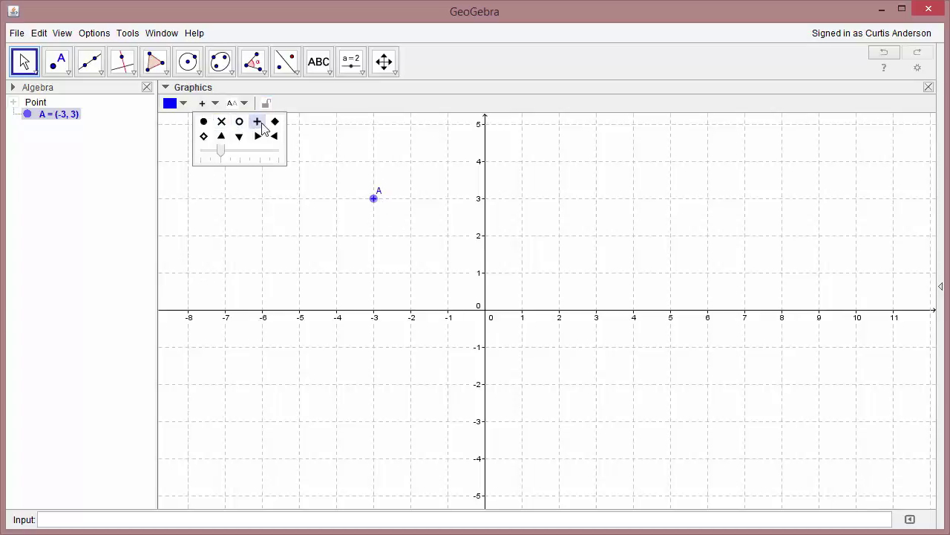
click(205, 123)
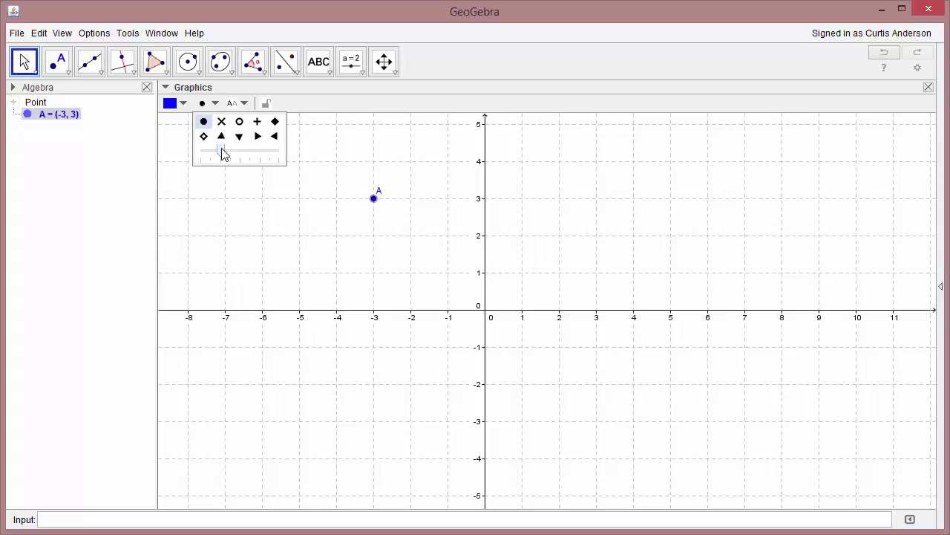
mouse_move(222, 149)
mouse_down()
mouse_move(201, 152)
mouse_move(282, 159)
mouse_move(220, 162)
mouse_up()
Try the Name & Value, Value, Caption and Hidden label options on point A, and return the label to Name
click(245, 104)
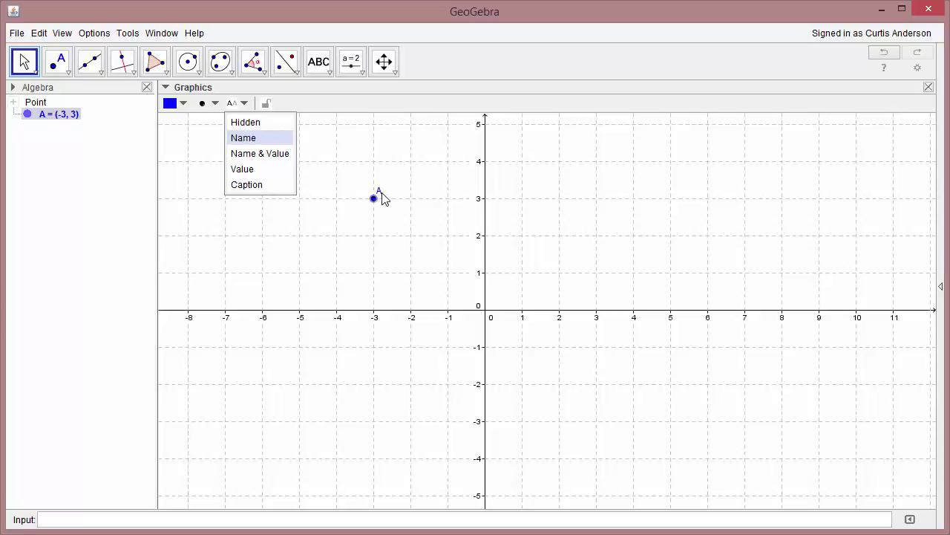
click(265, 153)
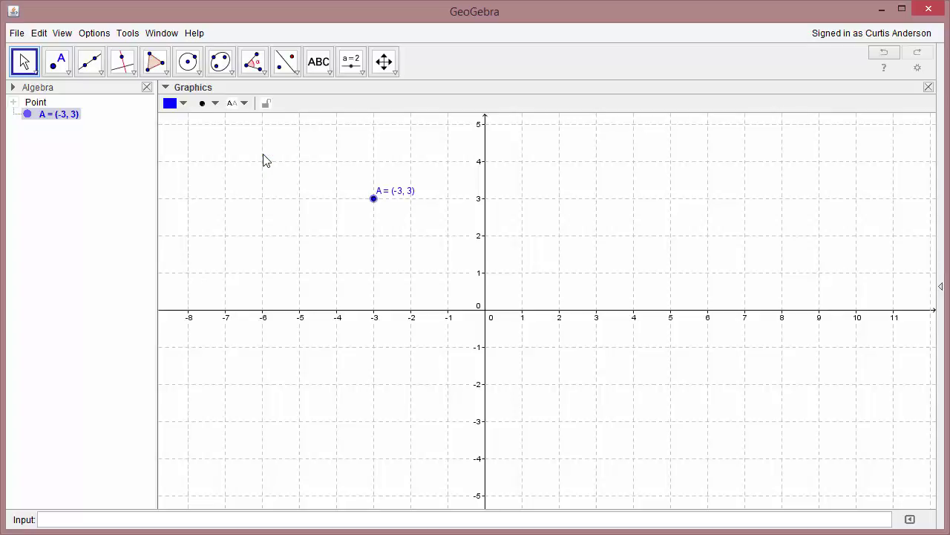
click(244, 105)
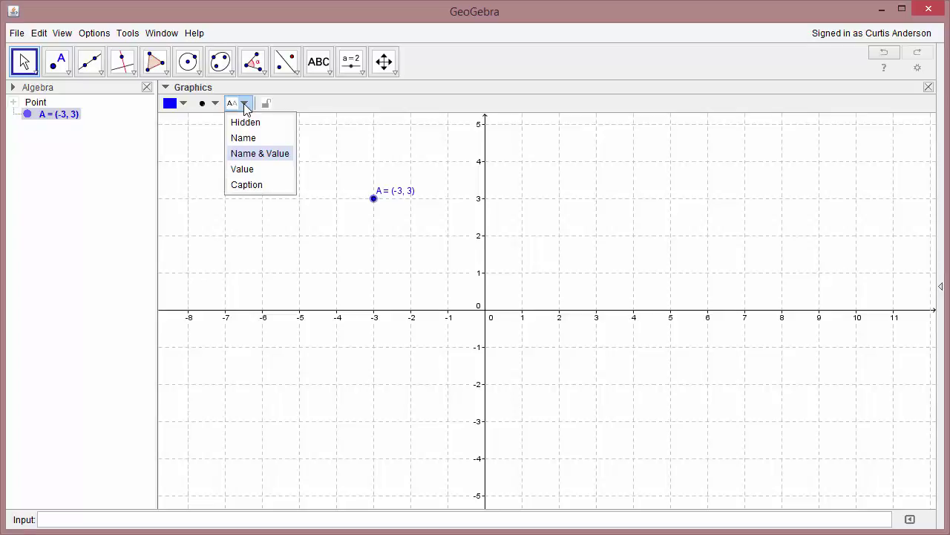
click(246, 170)
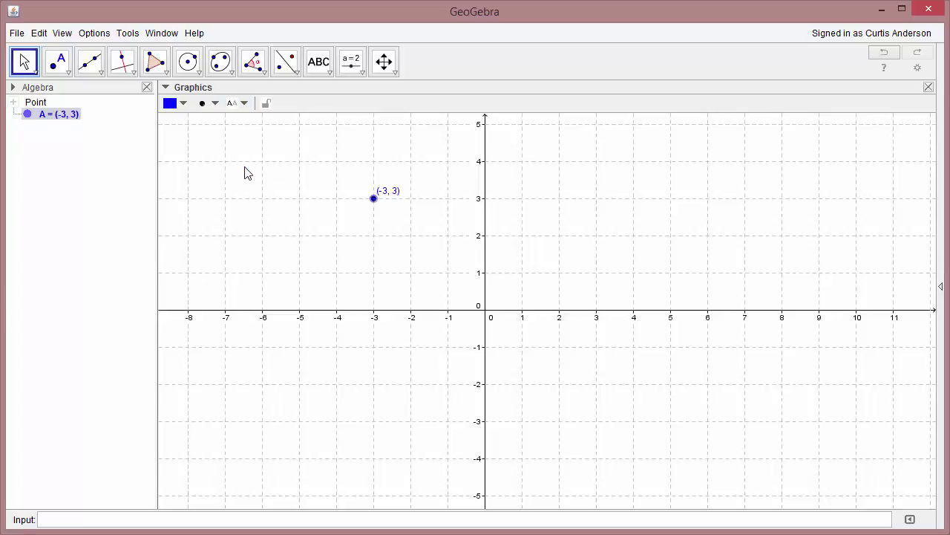
click(245, 104)
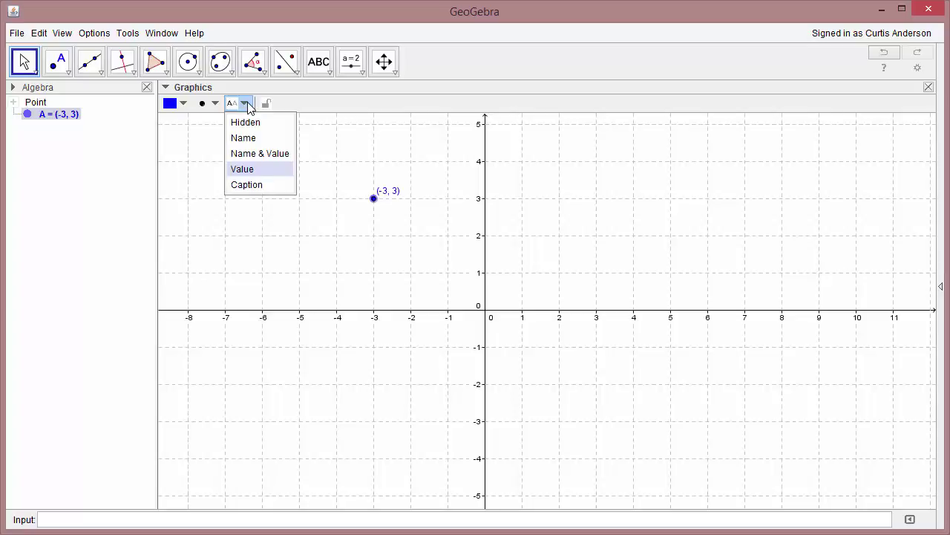
click(248, 185)
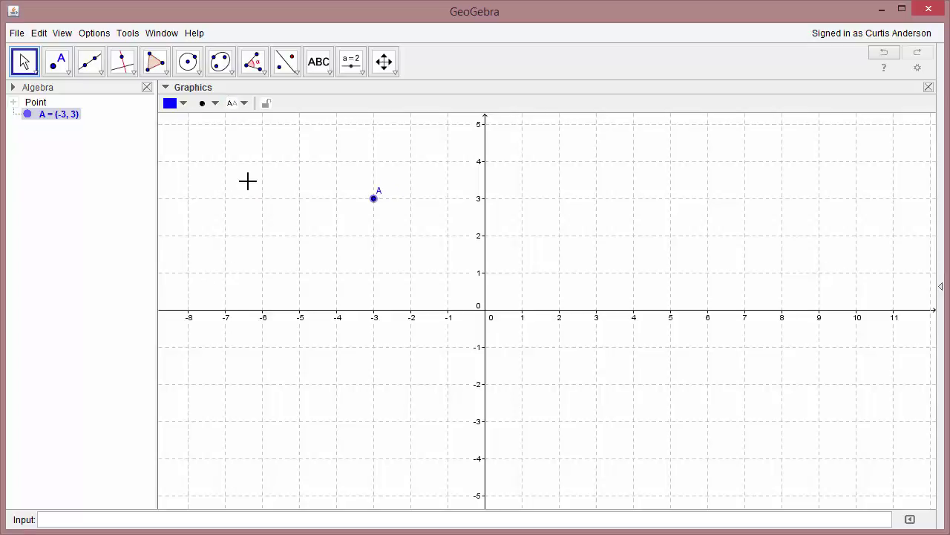
click(245, 104)
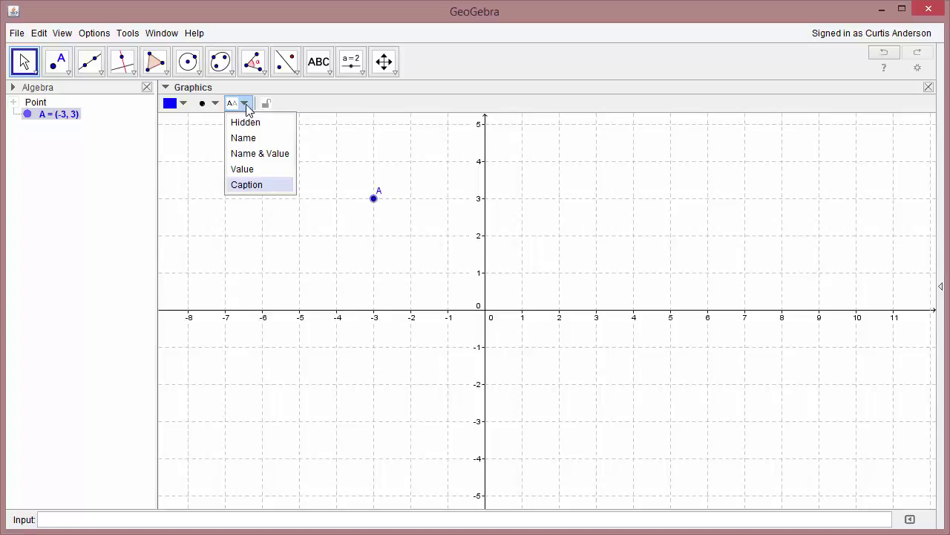
click(250, 122)
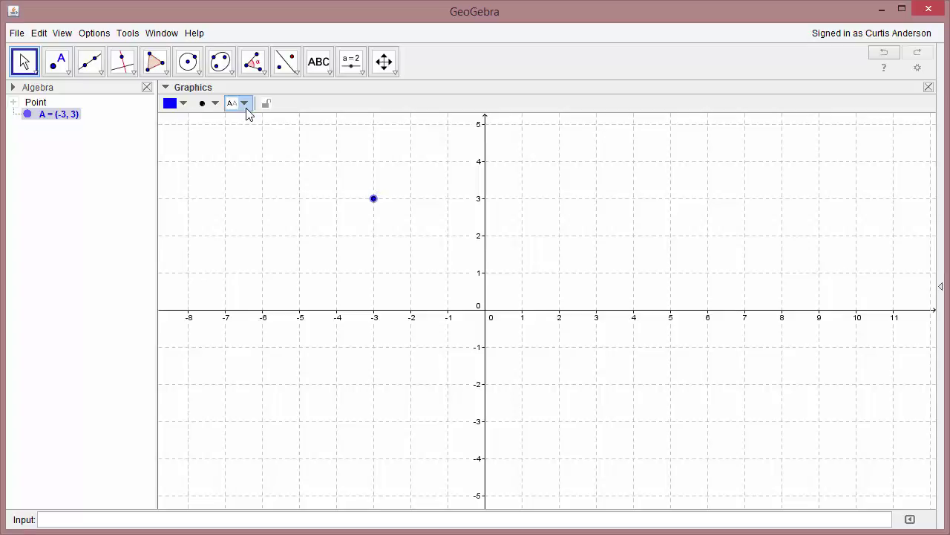
click(247, 108)
click(244, 137)
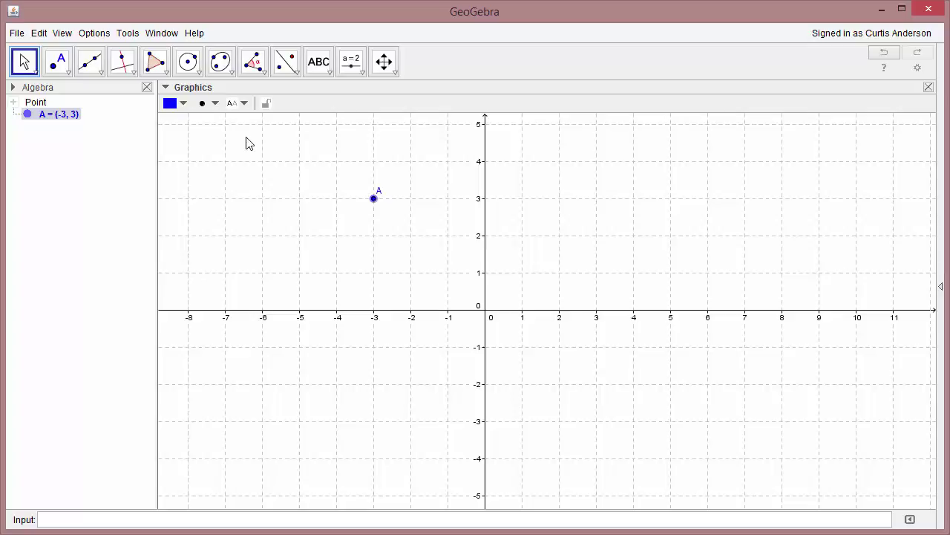
Try locking point A in place and deselect it
click(267, 105)
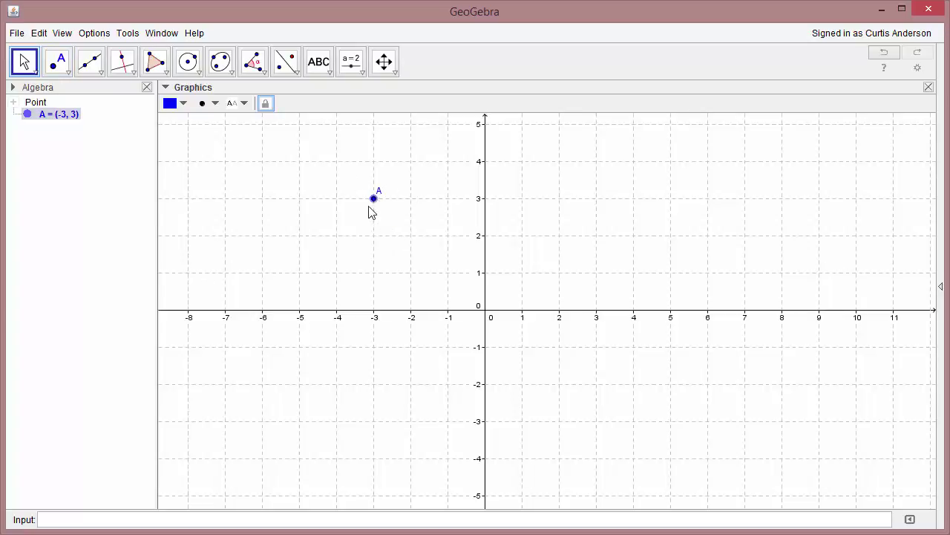
click(301, 164)
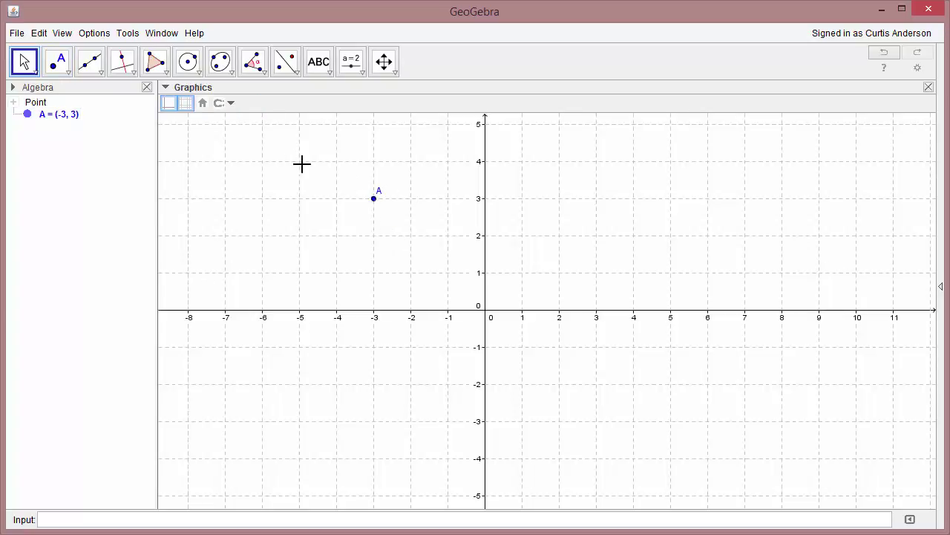
Open the object properties of point A and examine its colour and style settings
click(374, 201)
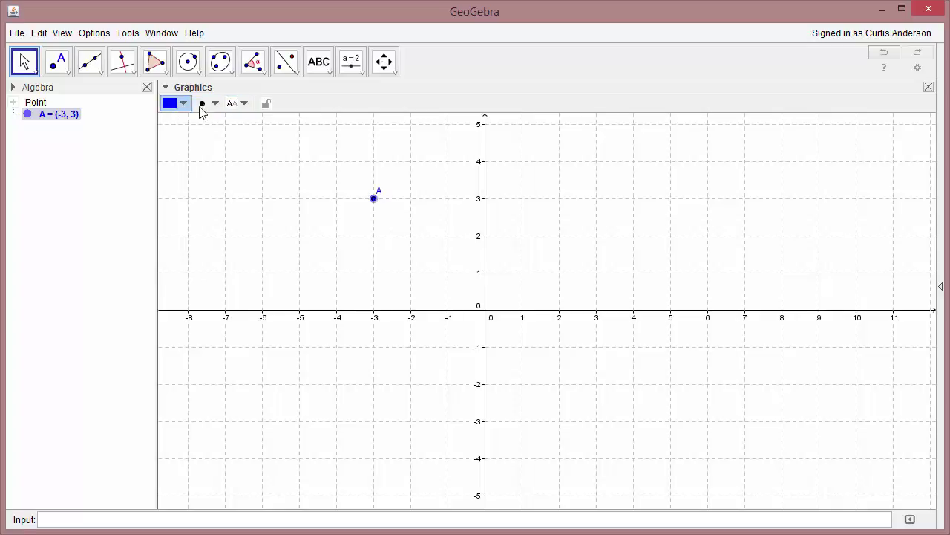
right_click(376, 205)
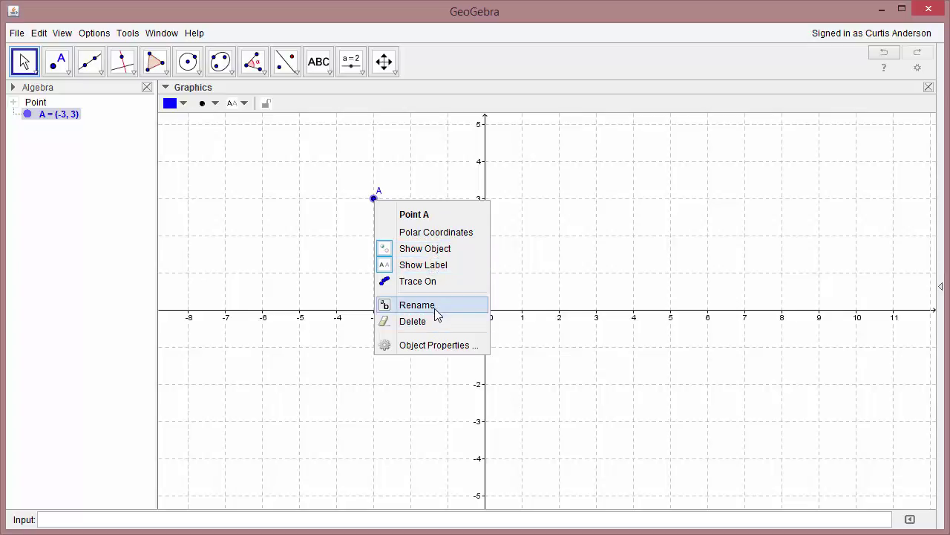
click(438, 344)
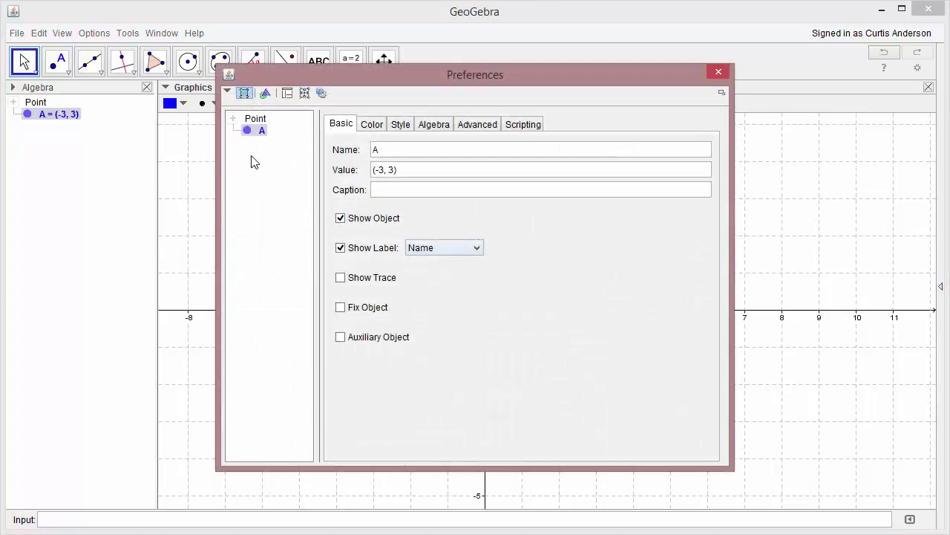
click(371, 126)
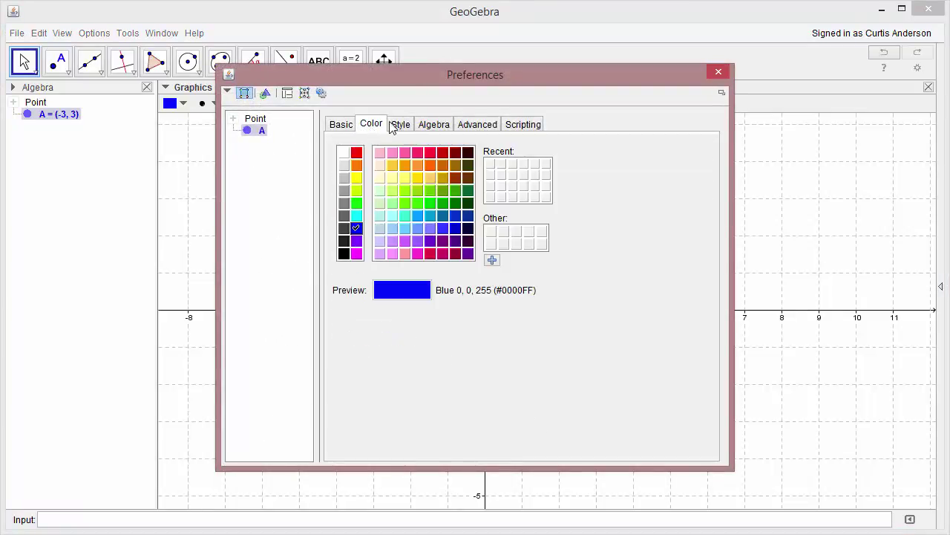
click(394, 126)
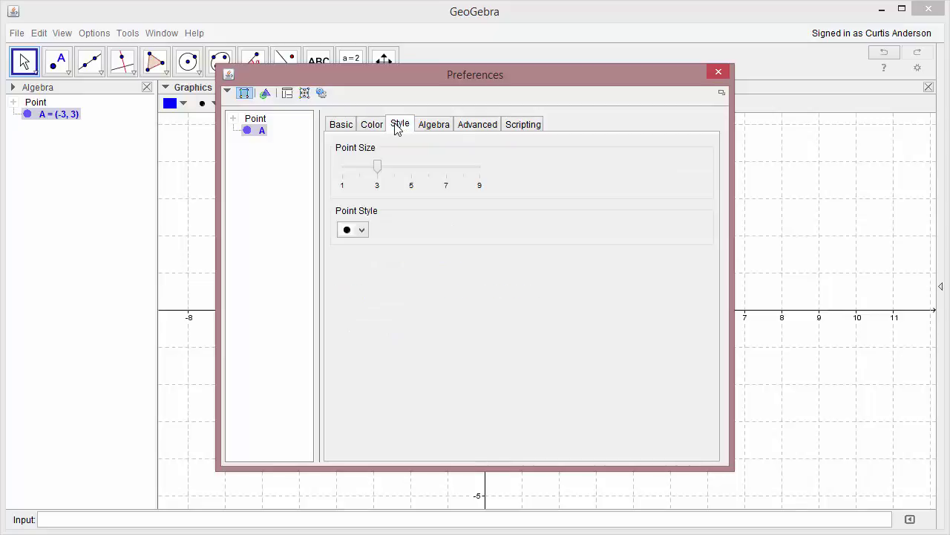
Enter "Home Plate" as the caption of point A in its basic properties and close the preferences
click(338, 124)
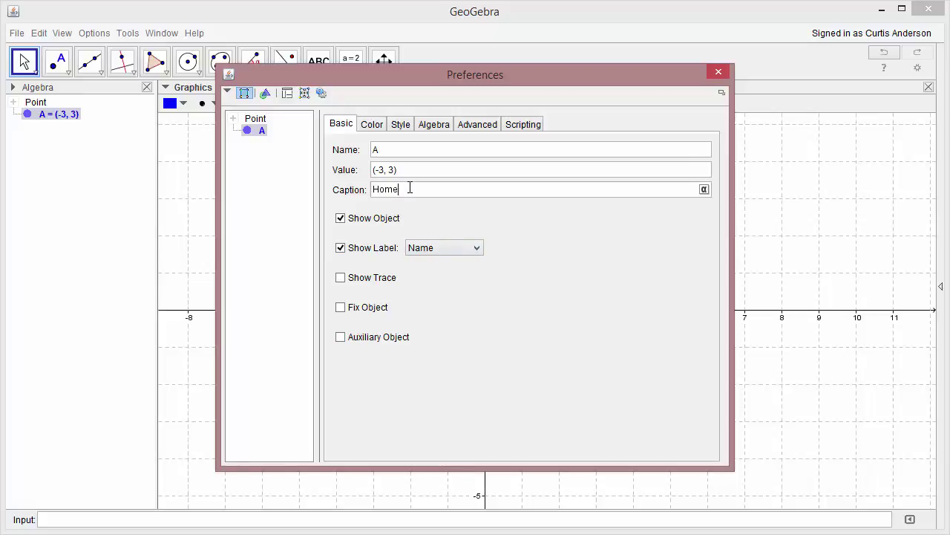
text(Plate)
click(719, 72)
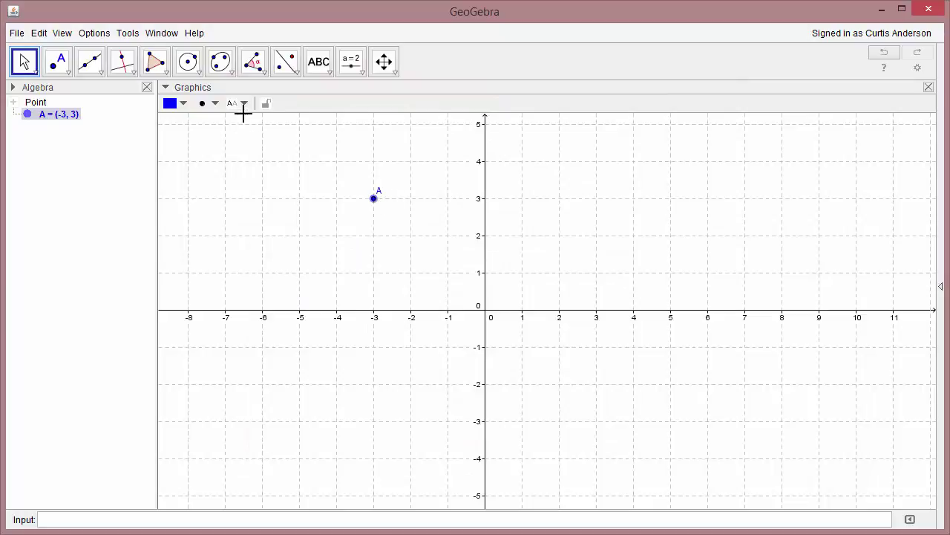
Try showing the caption as the label of point A, and return the label to Name
click(245, 104)
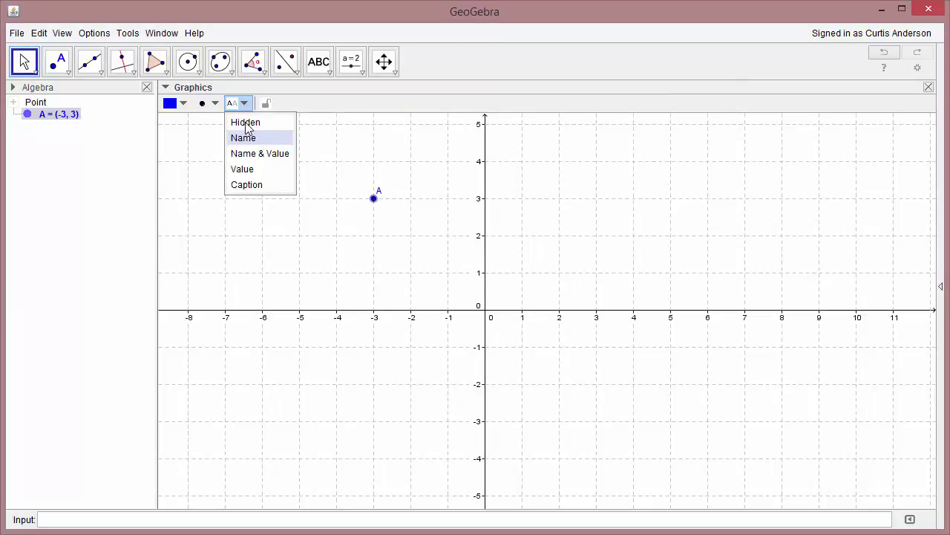
click(249, 186)
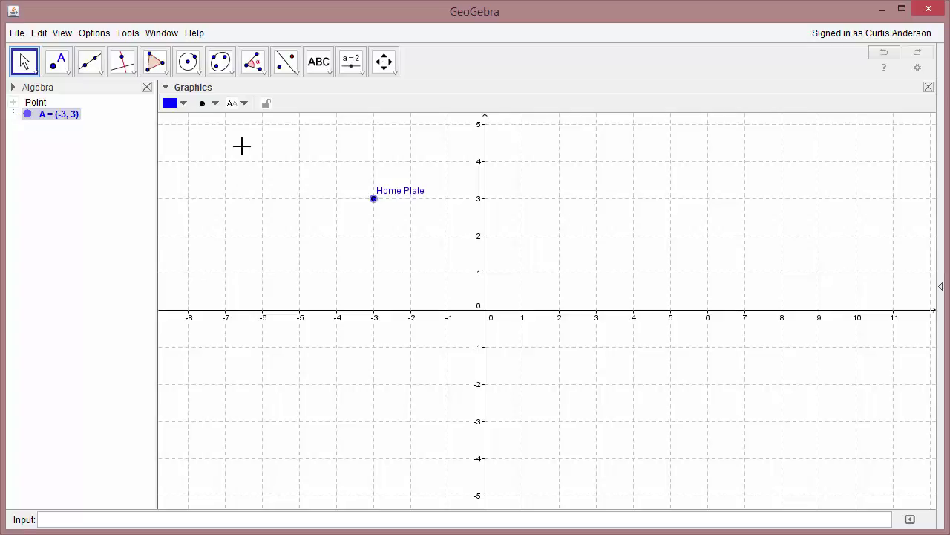
click(251, 104)
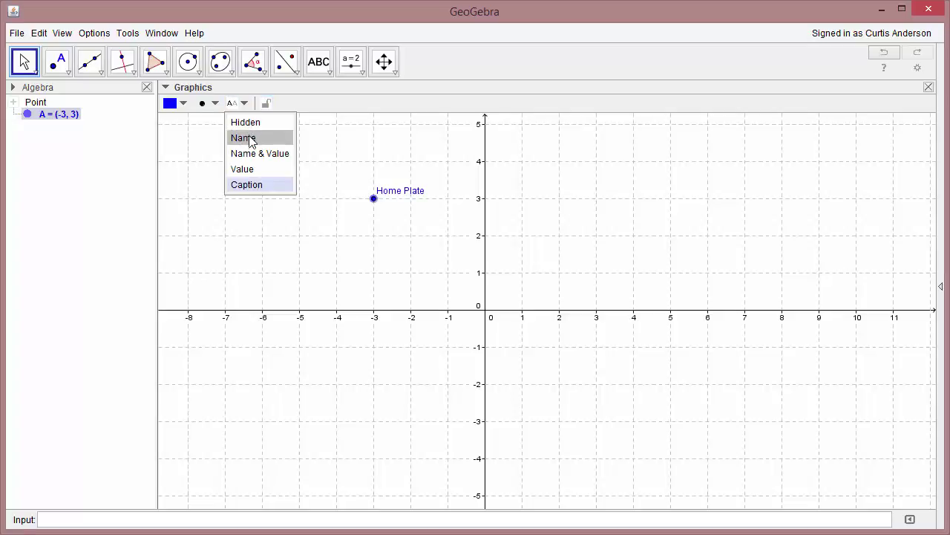
click(250, 138)
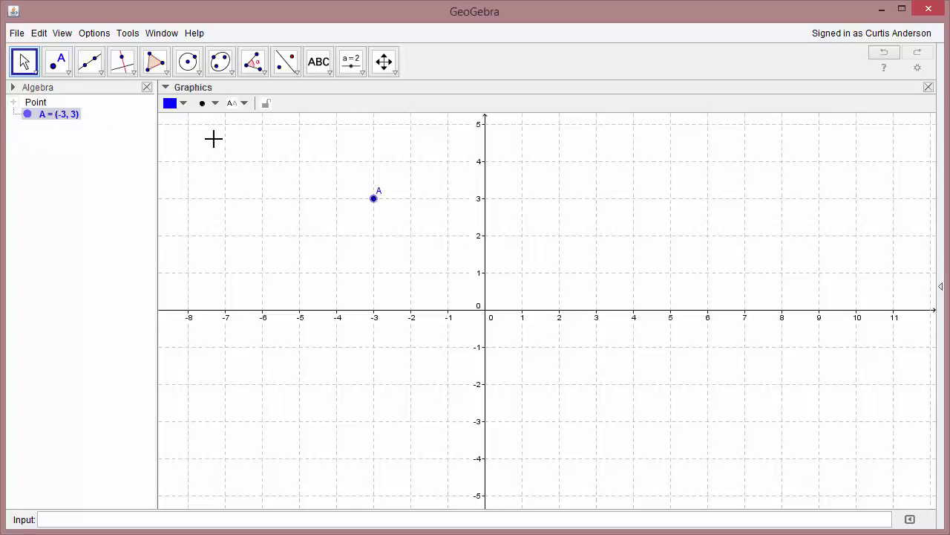
Place two new points on the grid at (3, 2) and (-4, -2)
click(57, 62)
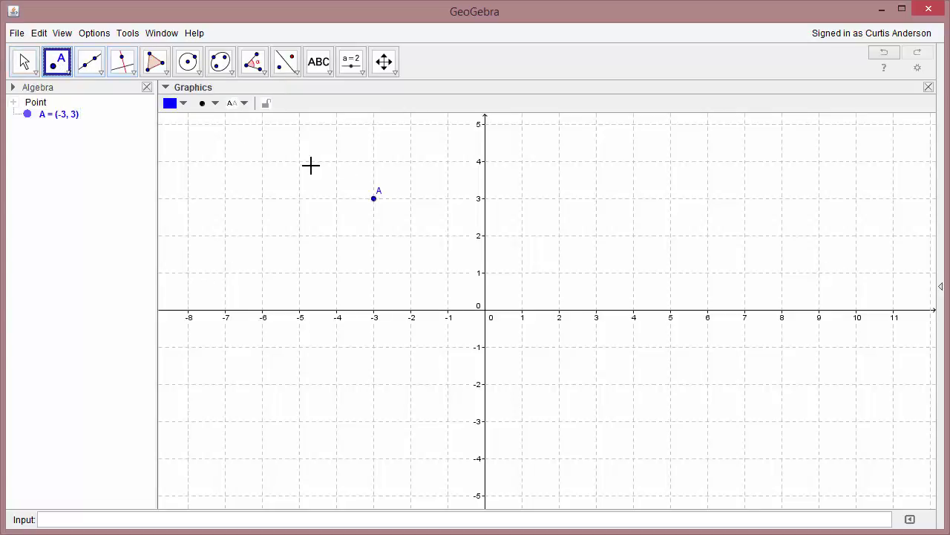
click(596, 237)
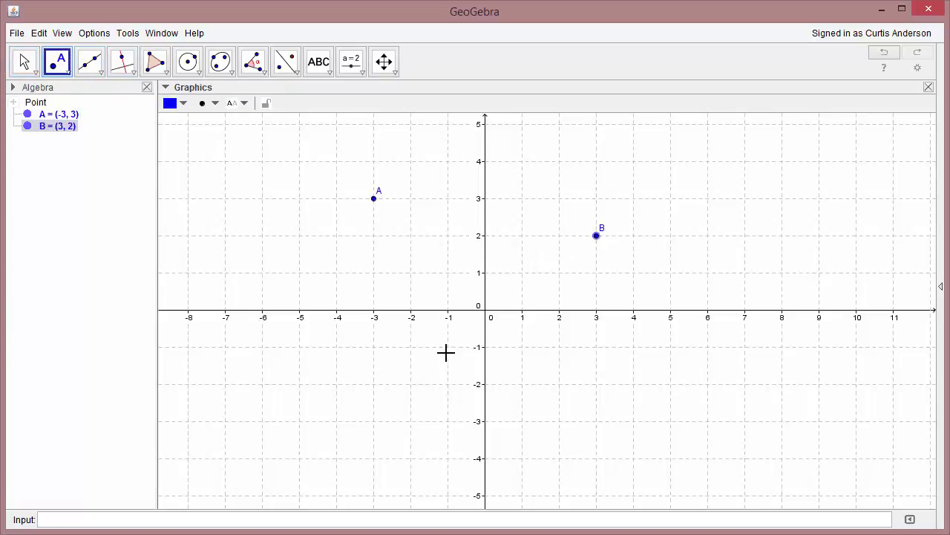
click(337, 383)
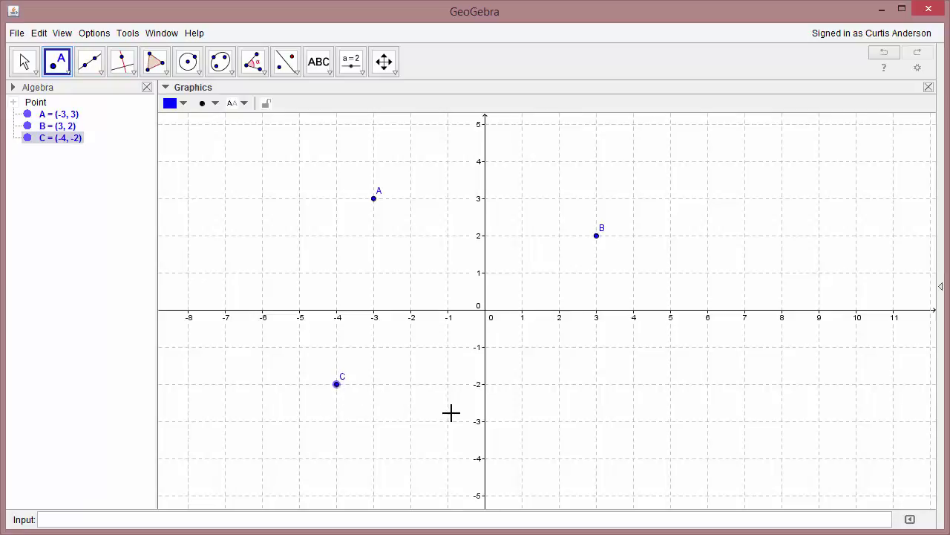